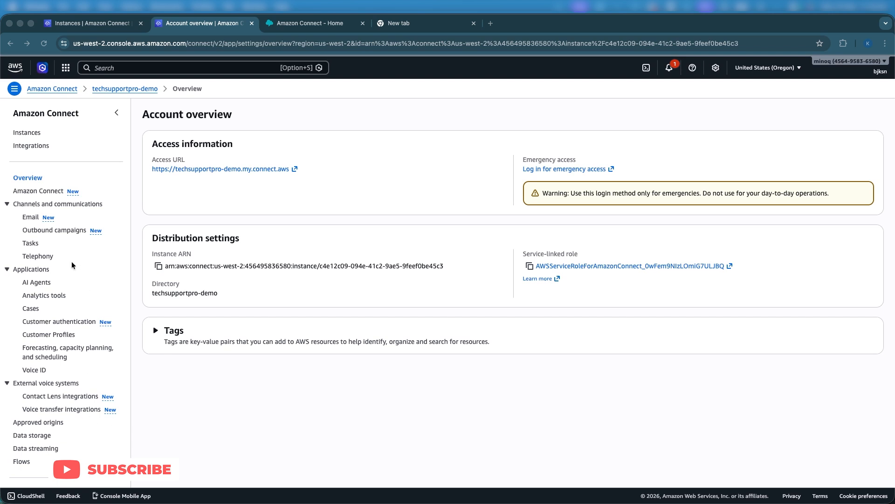
Step: Review techsupportpro-demo's telephony options for outbound calls, then launch its emergency-access login
{"action": "left_click", "coordinate": [44, 256]}
{"action": "left_click", "coordinate": [42, 256]}
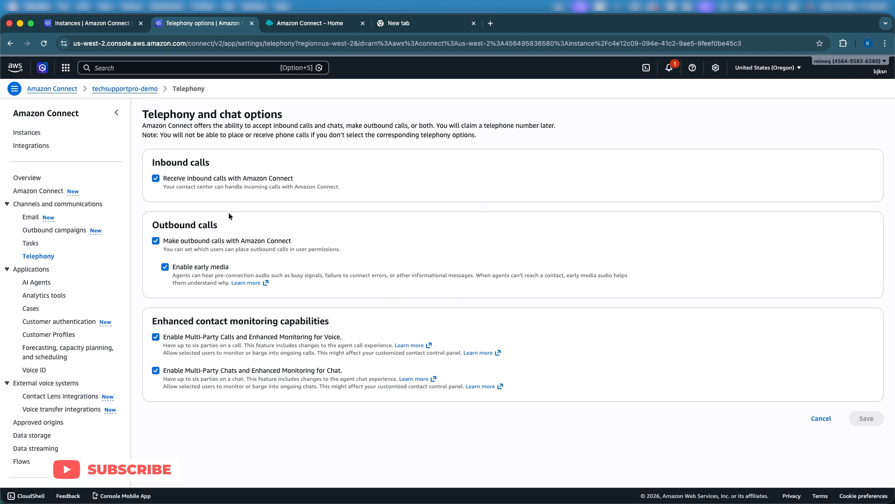
{"action": "left_click", "coordinate": [18, 134]}
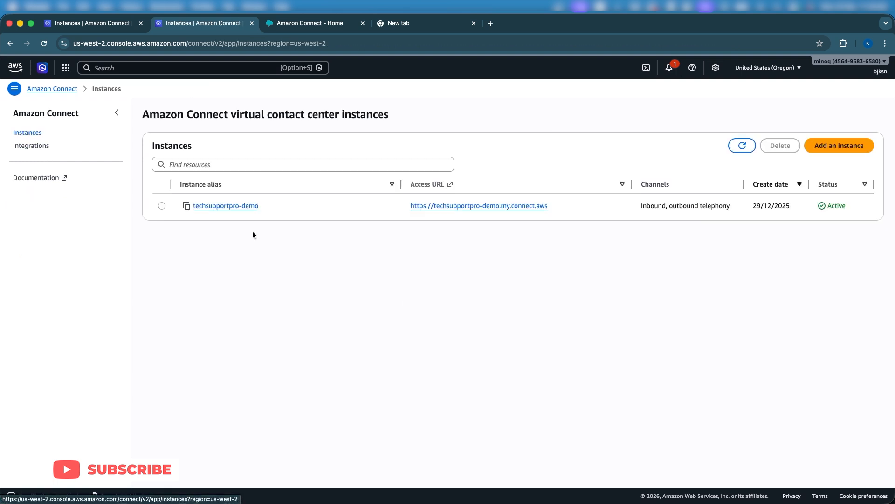
{"action": "left_click", "coordinate": [237, 209]}
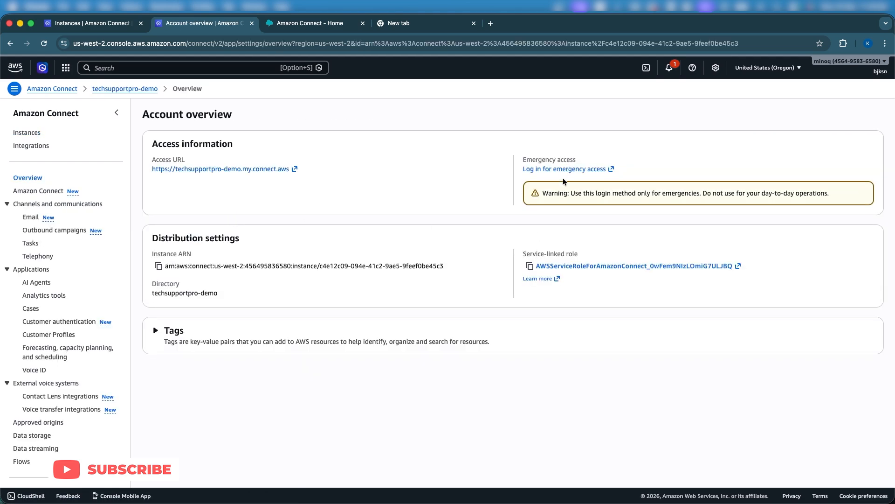
{"action": "left_click", "coordinate": [564, 169]}
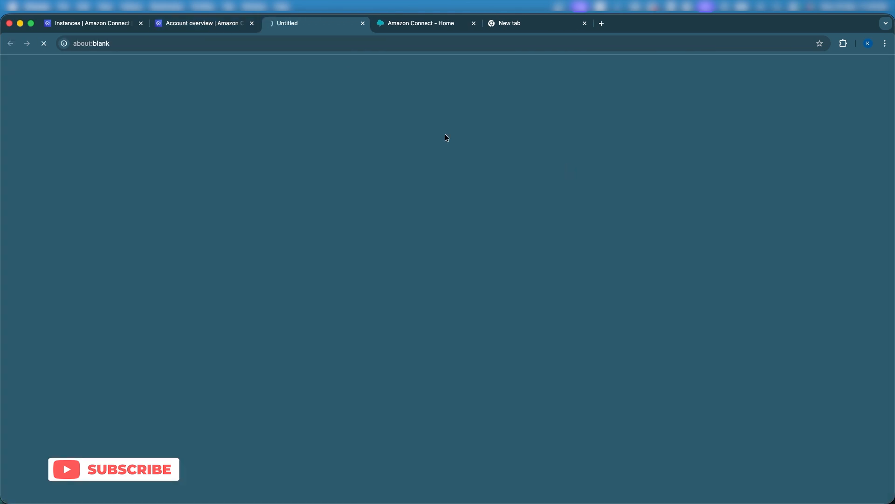
Step: Launch the Contact Control Panel from Connect Workspace and enlarge its window beside the home page
{"action": "left_click", "coordinate": [401, 27]}
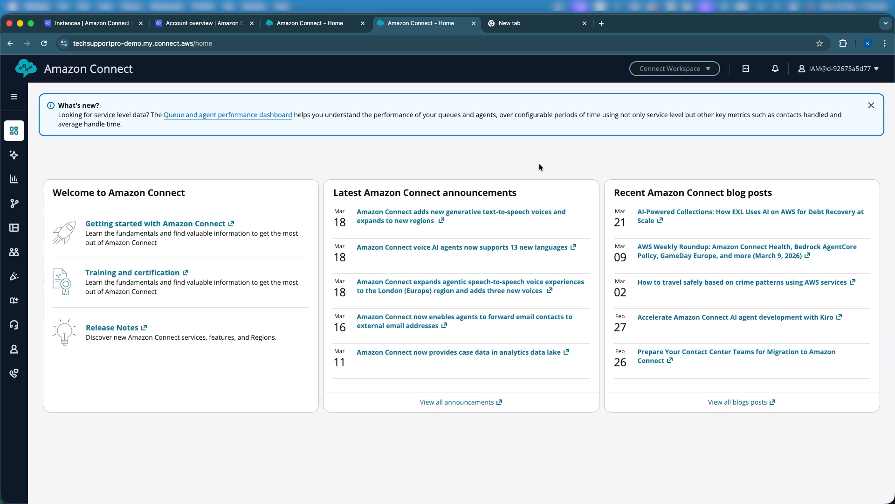
{"action": "left_click", "coordinate": [656, 70]}
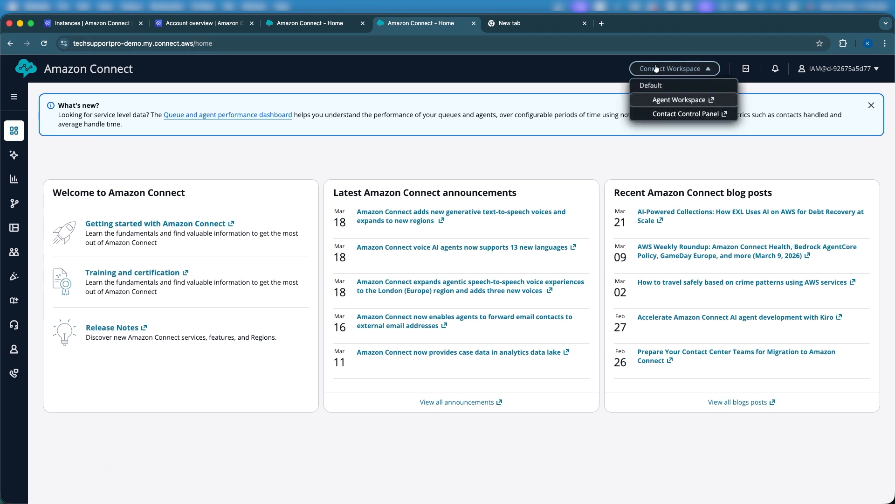
{"action": "left_click", "coordinate": [654, 114]}
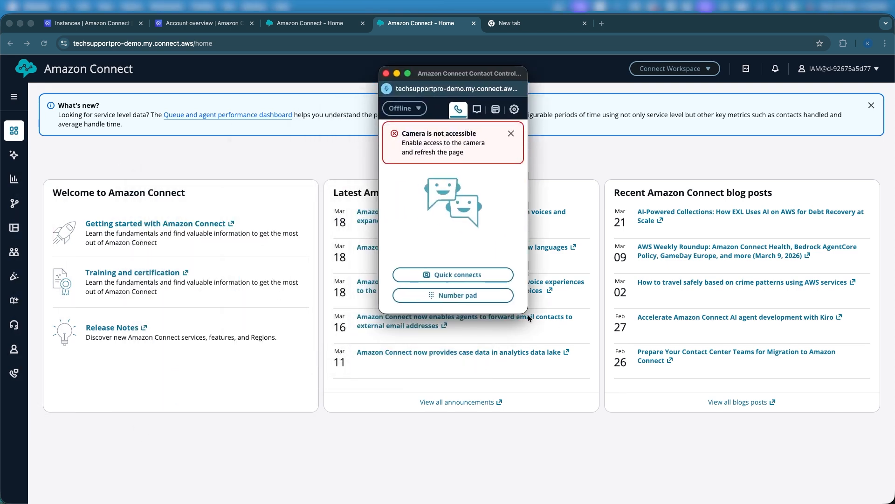
{"action": "left_click_drag", "start_coordinate": [528, 314], "coordinate": [606, 443]}
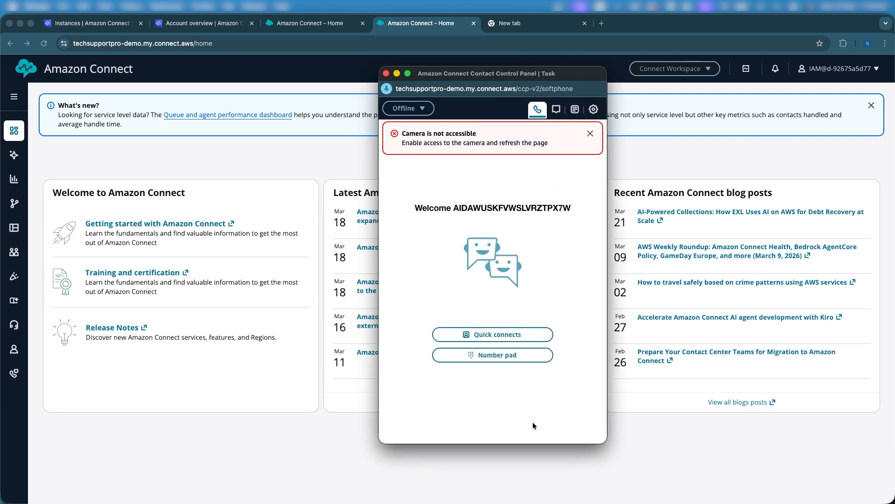
{"action": "left_click", "coordinate": [39, 185]}
Step: Open Routing profiles in a new tab and edit the Basic Routing Profile
{"action": "mouse_move", "coordinate": [14, 204]}
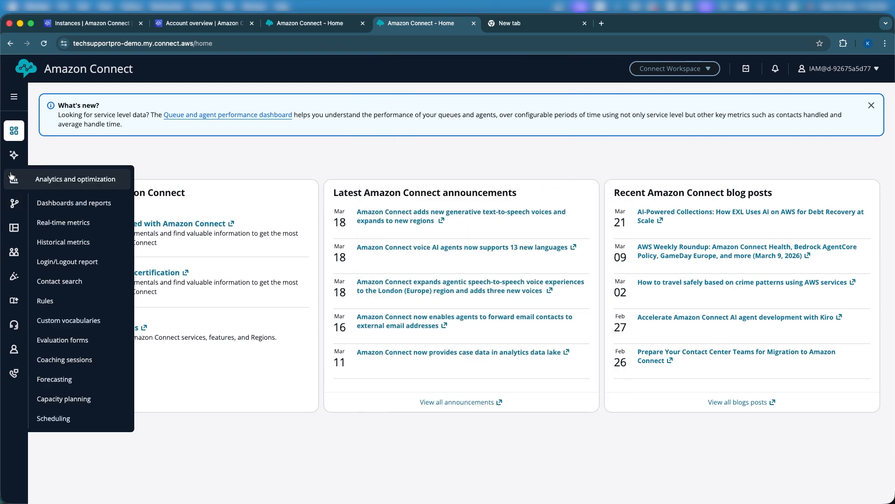
{"action": "mouse_move", "coordinate": [14, 252]}
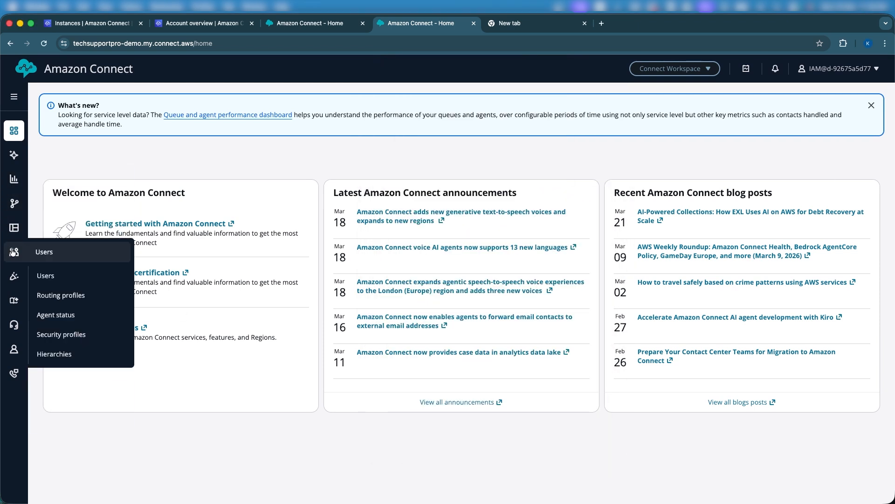
{"action": "right_click", "coordinate": [70, 295]}
{"action": "left_click", "coordinate": [77, 297]}
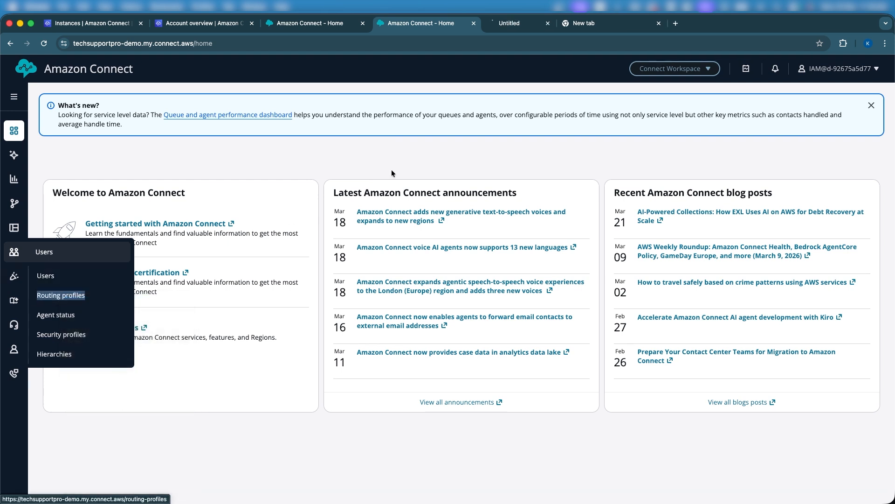
{"action": "left_click", "coordinate": [520, 22]}
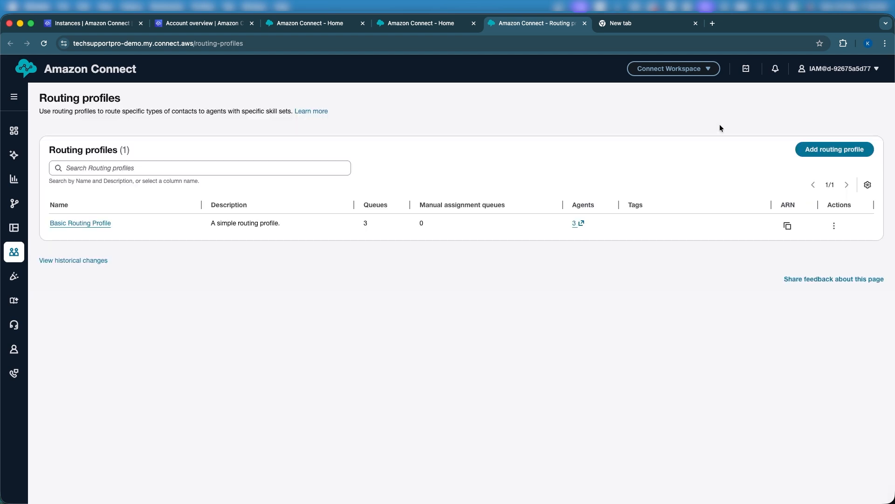
{"action": "left_click", "coordinate": [78, 223]}
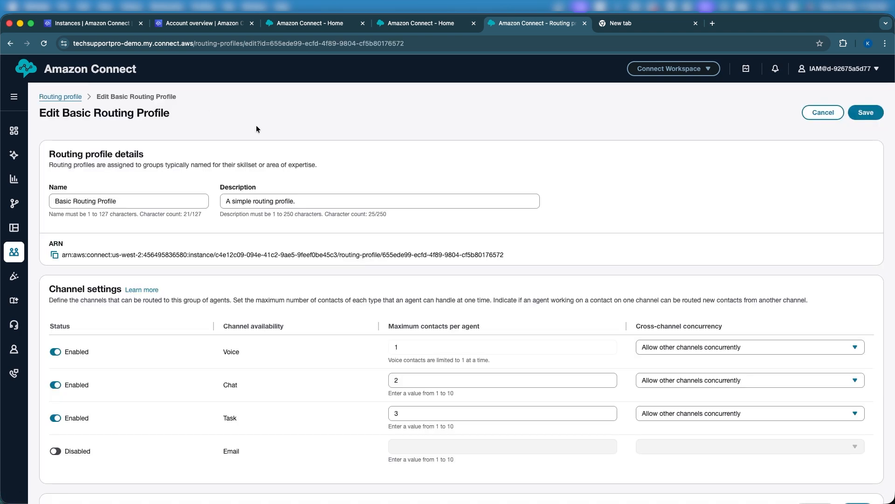
Step: Confirm the profile's Default outbound queue is BasicQueue
{"action": "scroll", "coordinate": [306, 330], "scroll_direction": "down", "scroll_amount": 15}
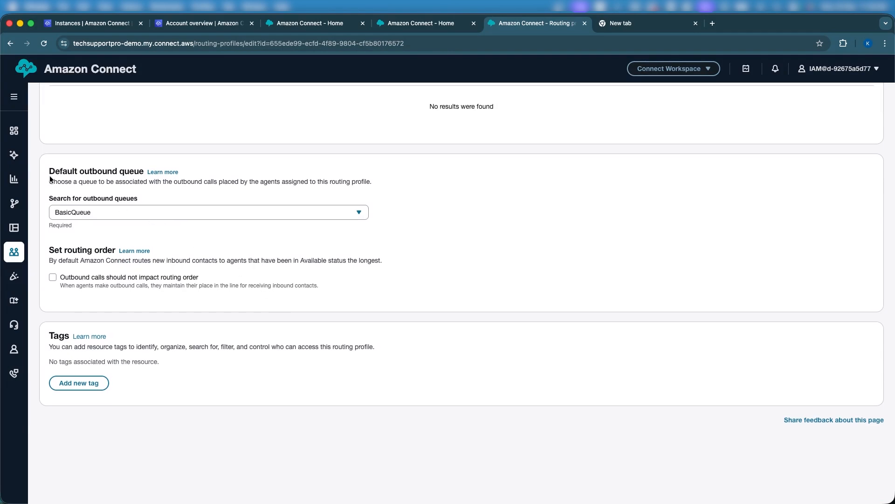
{"action": "left_click_drag", "start_coordinate": [49, 171], "coordinate": [181, 172]}
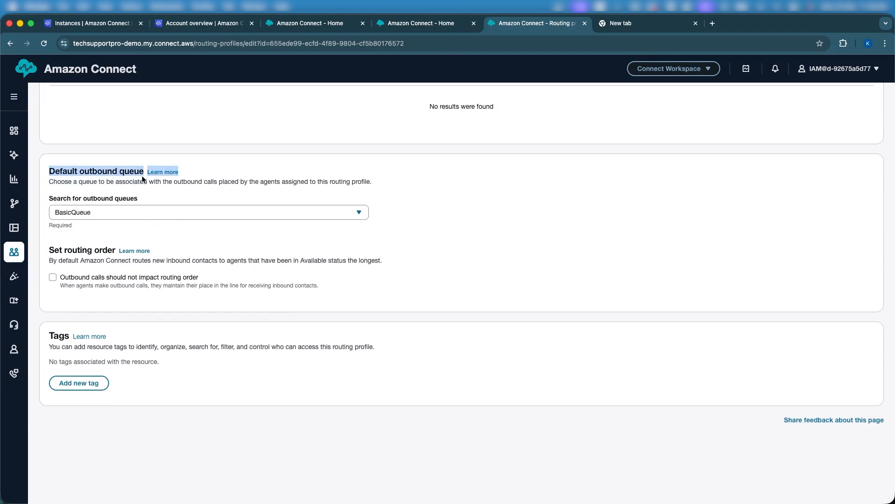
{"action": "left_click", "coordinate": [292, 159]}
{"action": "scroll", "coordinate": [292, 158], "scroll_direction": "up", "scroll_amount": 3}
{"action": "scroll", "coordinate": [293, 162], "scroll_direction": "up", "scroll_amount": 5}
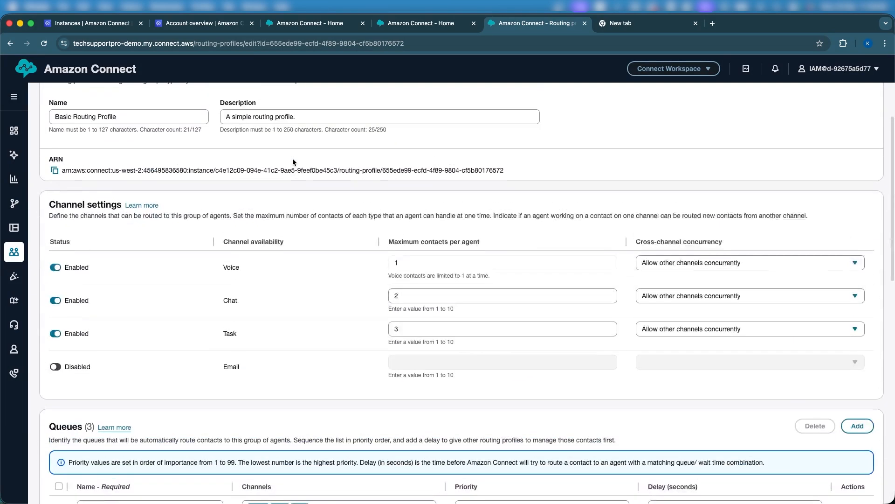
{"action": "scroll", "coordinate": [293, 161], "scroll_direction": "down", "scroll_amount": 2}
{"action": "scroll", "coordinate": [292, 161], "scroll_direction": "up", "scroll_amount": 4}
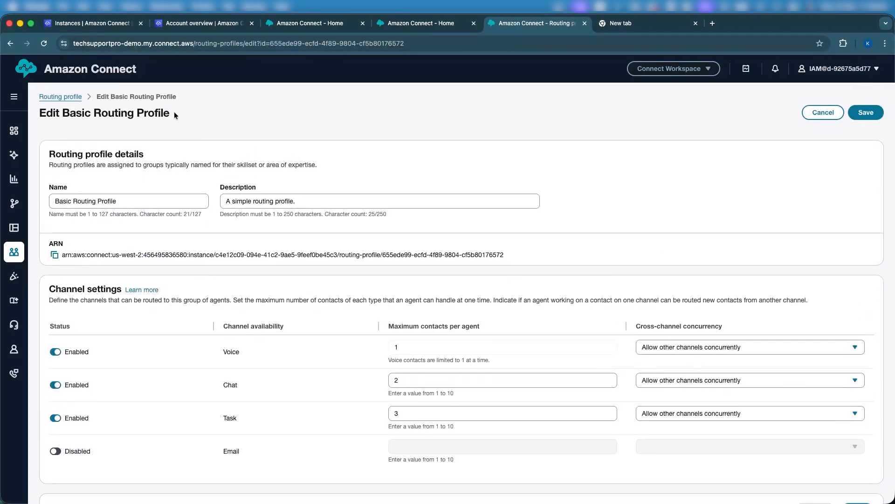
{"action": "scroll", "coordinate": [211, 174], "scroll_direction": "down", "scroll_amount": 10}
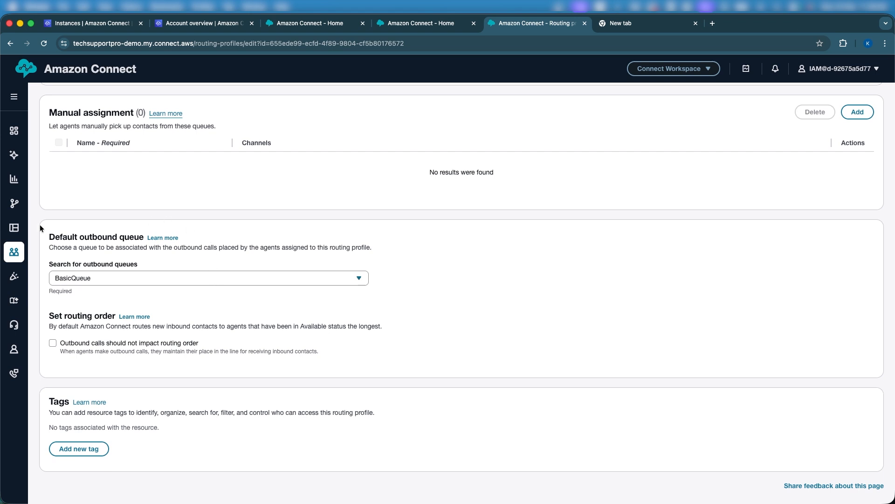
{"action": "mouse_move", "coordinate": [21, 205]}
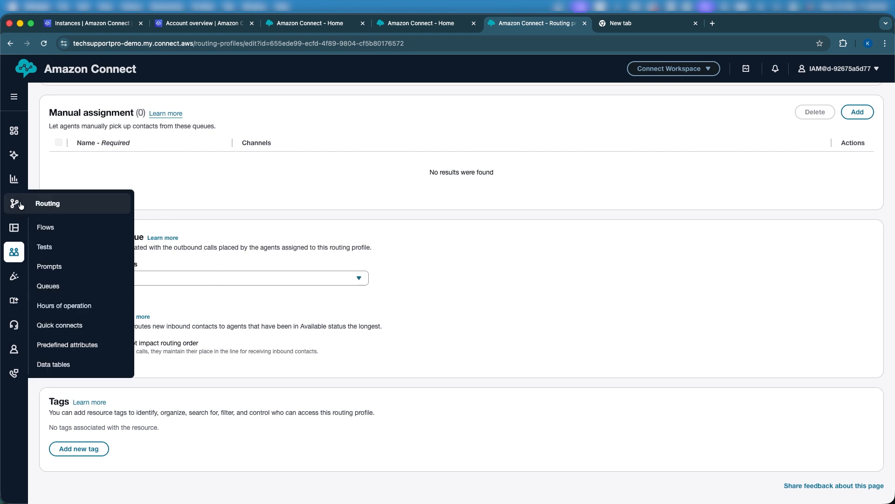
{"action": "right_click", "coordinate": [111, 289]}
Step: Open Queues in a new tab and edit BasicQueue, viewing its empty outbound caller configuration
{"action": "left_click", "coordinate": [120, 292]}
{"action": "left_click", "coordinate": [628, 29]}
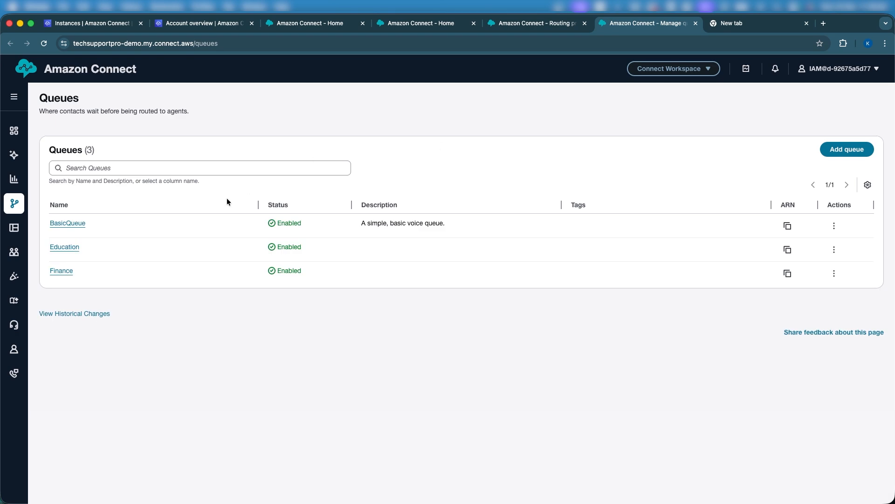
{"action": "left_click", "coordinate": [76, 223]}
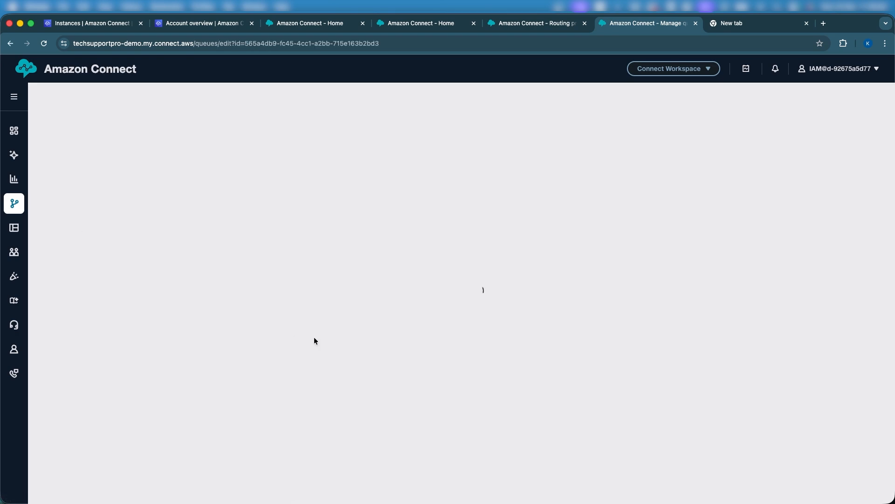
{"action": "scroll", "coordinate": [315, 340], "scroll_direction": "down", "scroll_amount": 5}
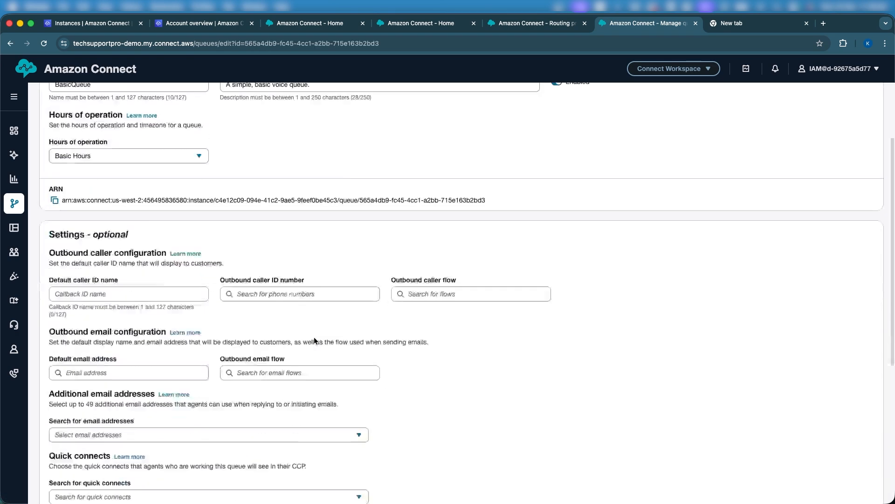
{"action": "scroll", "coordinate": [345, 329], "scroll_direction": "up", "scroll_amount": 3}
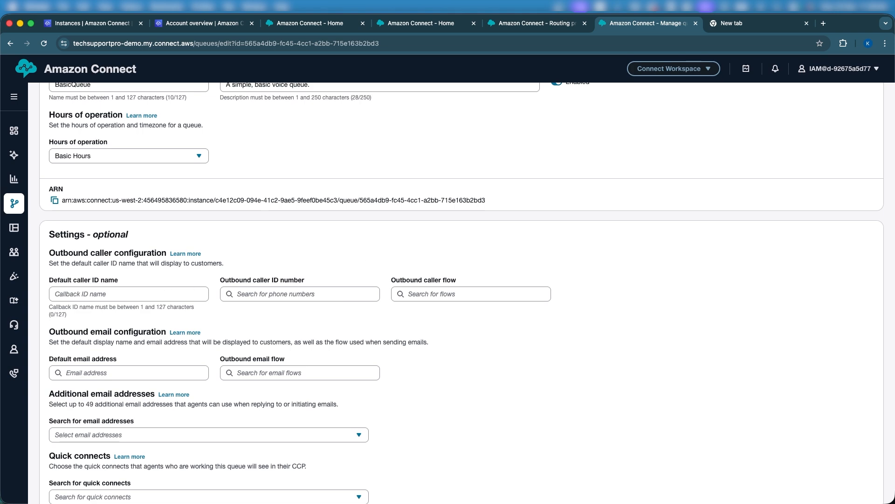
{"action": "key", "text": "ctrl+Up"}
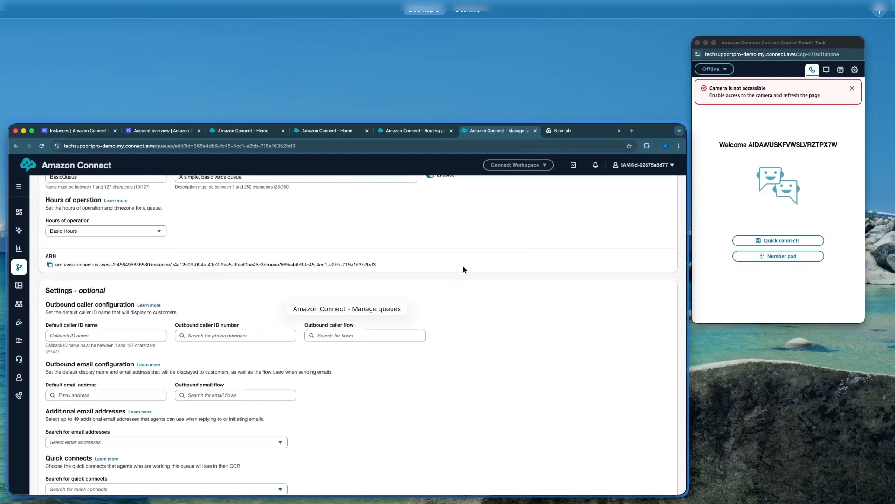
Step: Bring up the Contact Control Panel's number pad and dismiss the camera warning
{"action": "left_click", "coordinate": [741, 169]}
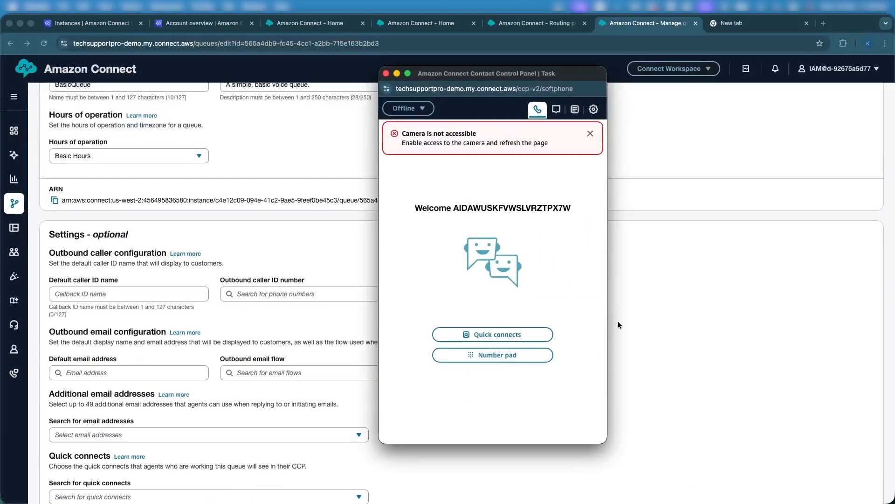
{"action": "left_click", "coordinate": [520, 357]}
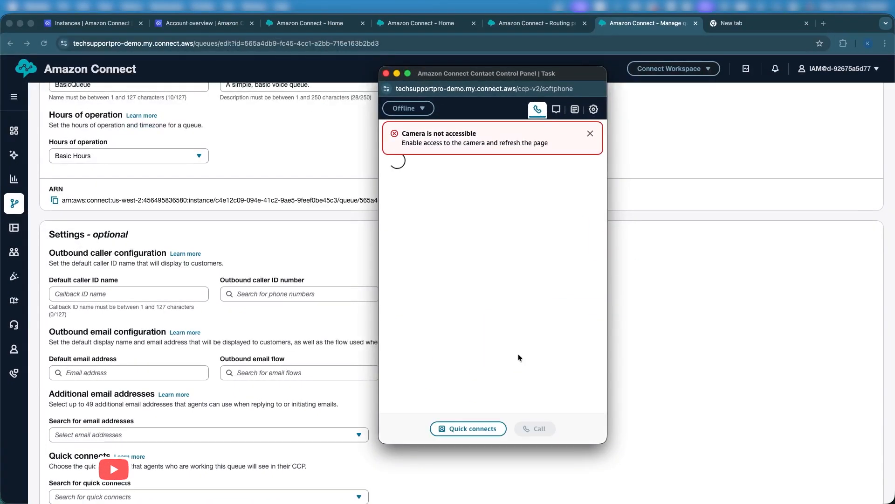
{"action": "left_click", "coordinate": [590, 133]}
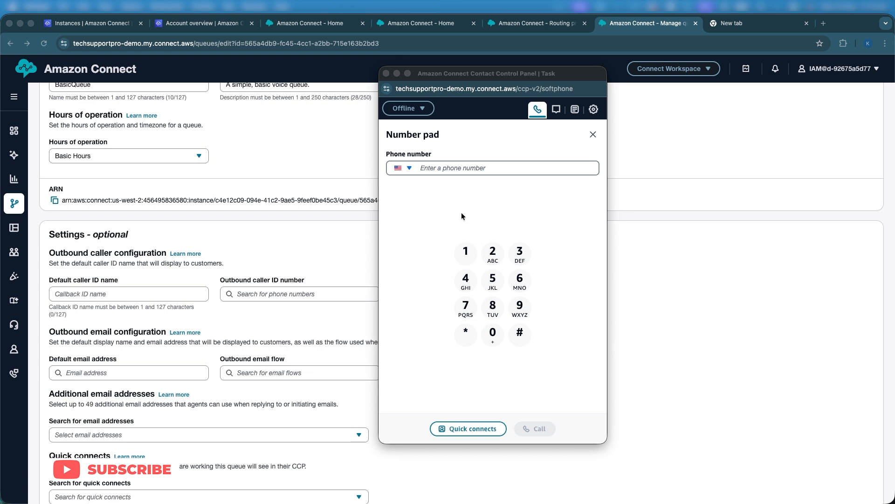
Step: Dial the US destination number and call, getting an Invalid outbound configuration error
{"action": "left_click", "coordinate": [493, 307]}
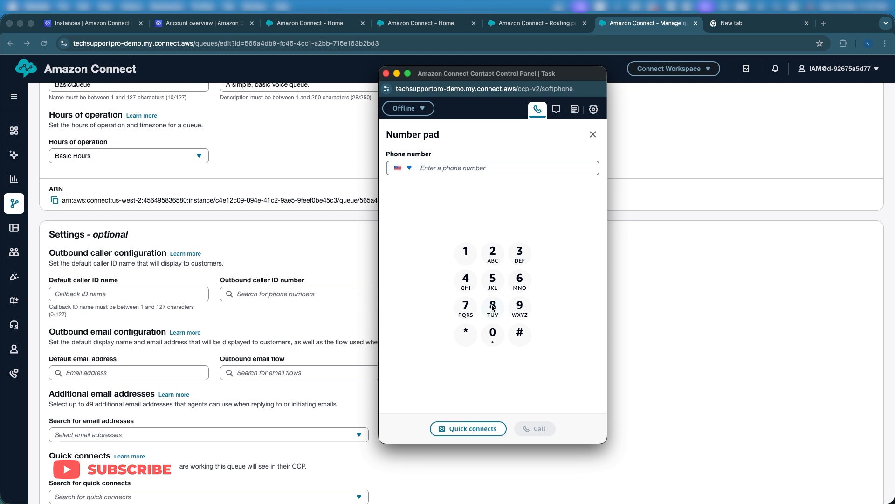
{"action": "left_click", "coordinate": [493, 307]}
{"action": "left_click", "coordinate": [519, 263]}
{"action": "left_click", "coordinate": [491, 267]}
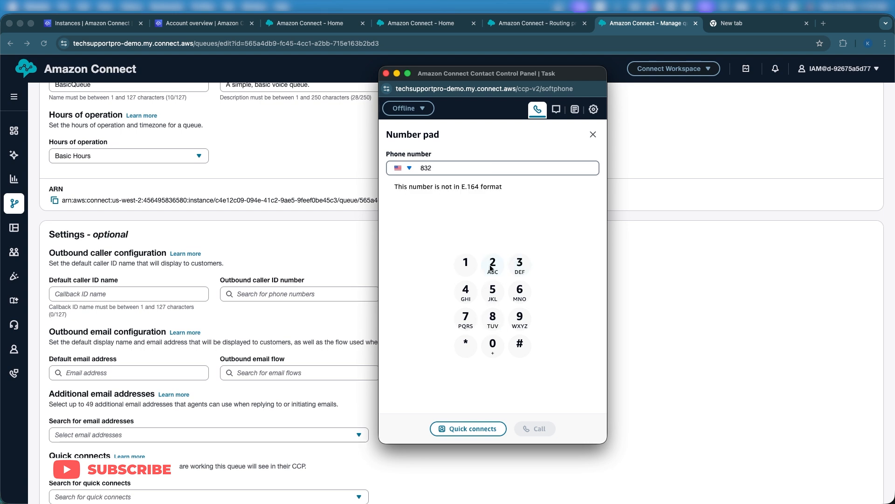
{"action": "left_click", "coordinate": [520, 273]}
{"action": "left_click", "coordinate": [488, 299]}
{"action": "left_click", "coordinate": [488, 299]}
{"action": "left_click", "coordinate": [463, 295]}
{"action": "left_click", "coordinate": [462, 296]}
{"action": "left_click", "coordinate": [468, 268]}
{"action": "left_click", "coordinate": [467, 268]}
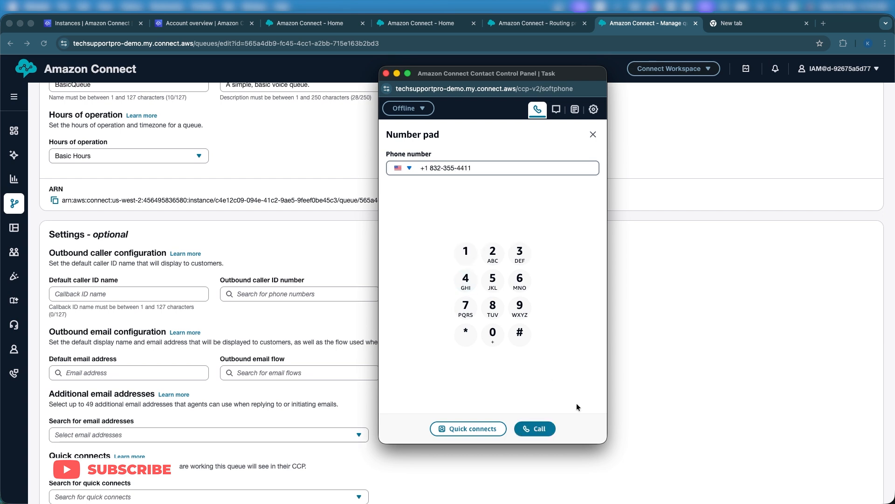
{"action": "left_click", "coordinate": [540, 429]}
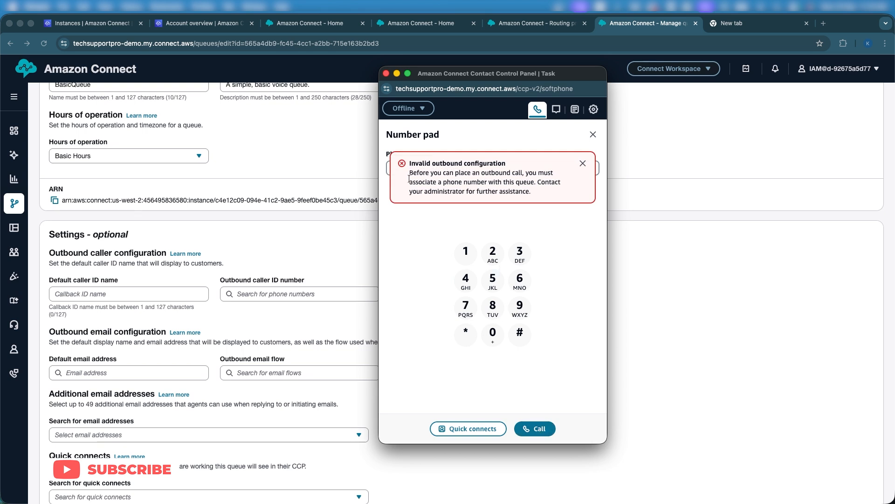
{"action": "left_click_drag", "start_coordinate": [411, 173], "coordinate": [568, 194]}
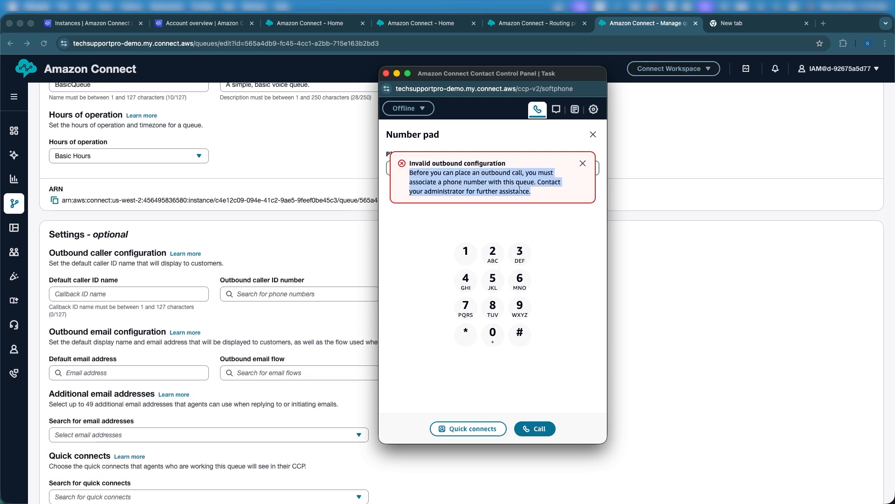
Step: Set BasicQueue's outbound caller ID number to the instance's phone number
{"action": "left_click", "coordinate": [698, 130]}
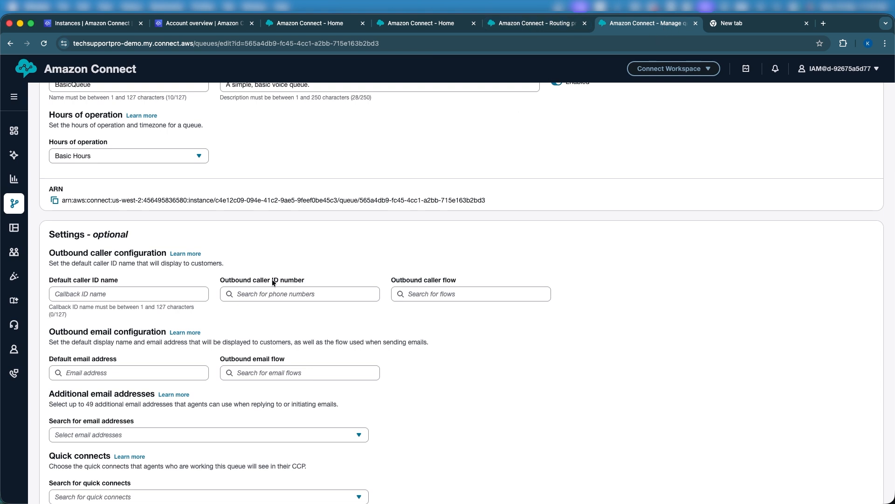
{"action": "left_click", "coordinate": [253, 293]}
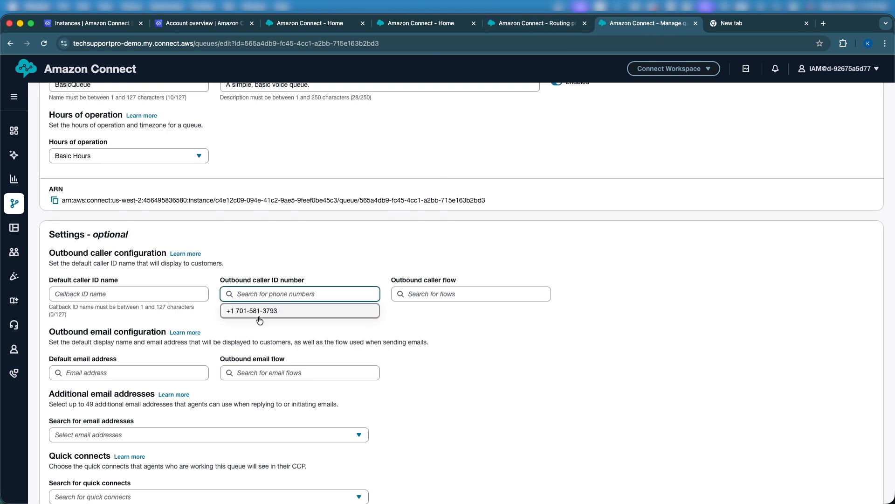
{"action": "left_click", "coordinate": [259, 314]}
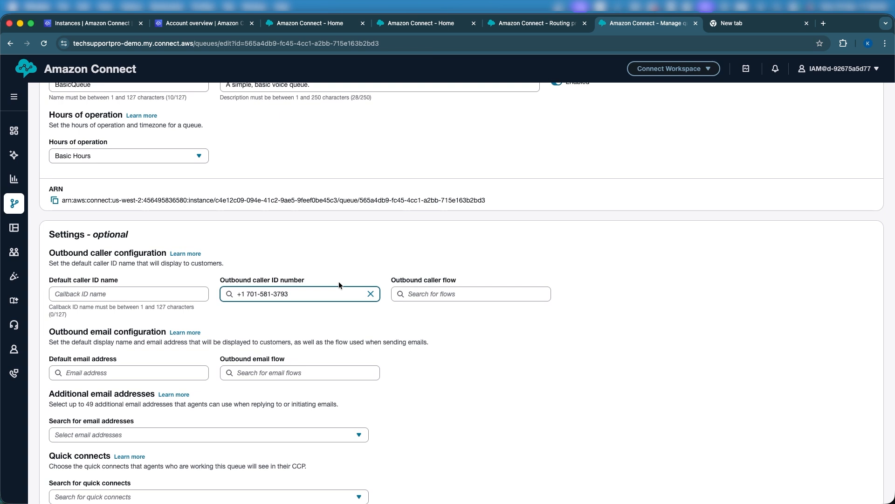
{"action": "left_click", "coordinate": [303, 267]}
Step: Enter the default caller ID name and choose Default outbound as the outbound caller flow
{"action": "left_click", "coordinate": [110, 293]}
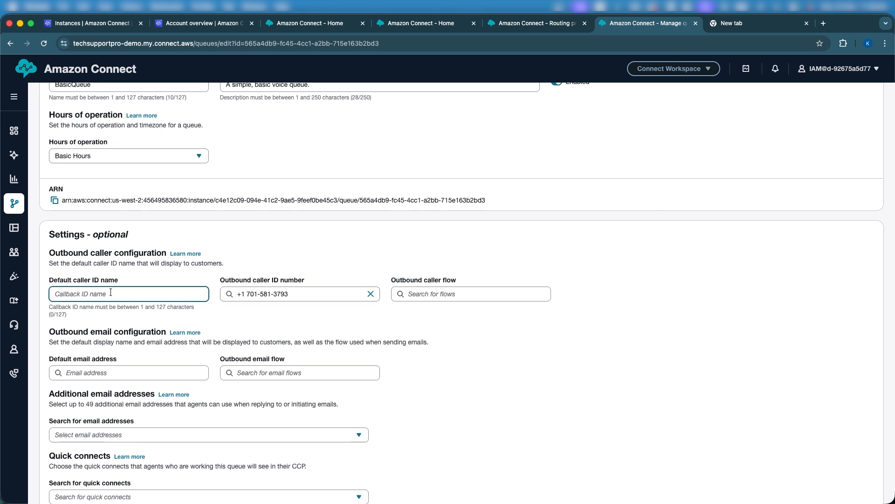
{"action": "type", "text": "Test"}
{"action": "key", "text": "BackSpace"}
{"action": "key", "text": "BackSpace"}
{"action": "key", "text": "BackSpace"}
{"action": "key", "text": "BackSpace"}
{"action": "type", "text": "Tech With Kobina"}
{"action": "left_click", "coordinate": [223, 264]}
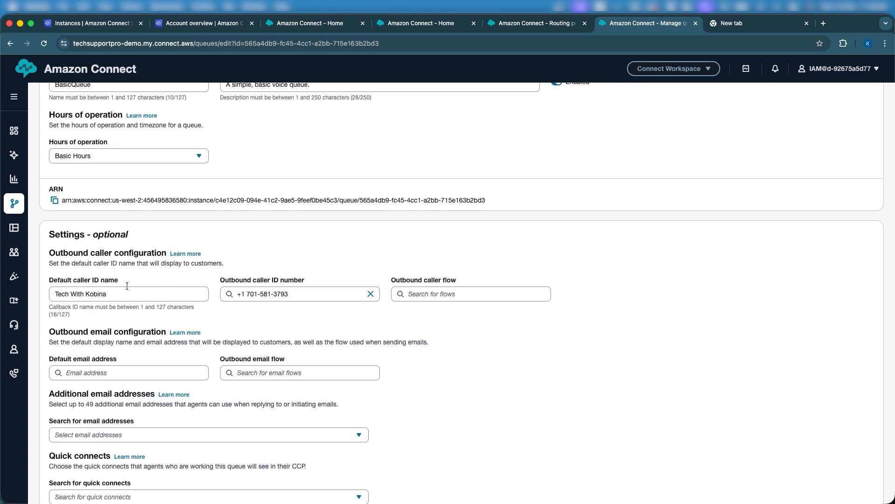
{"action": "triple_click", "coordinate": [88, 294]}
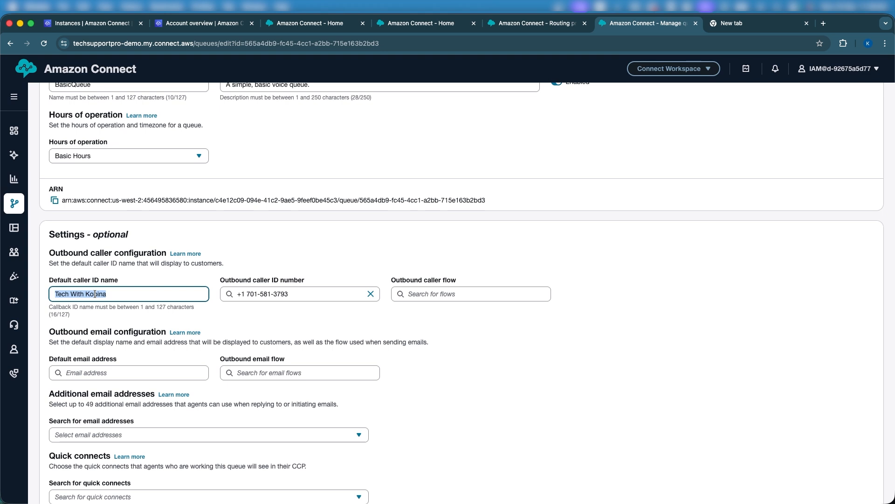
{"action": "left_click", "coordinate": [443, 321]}
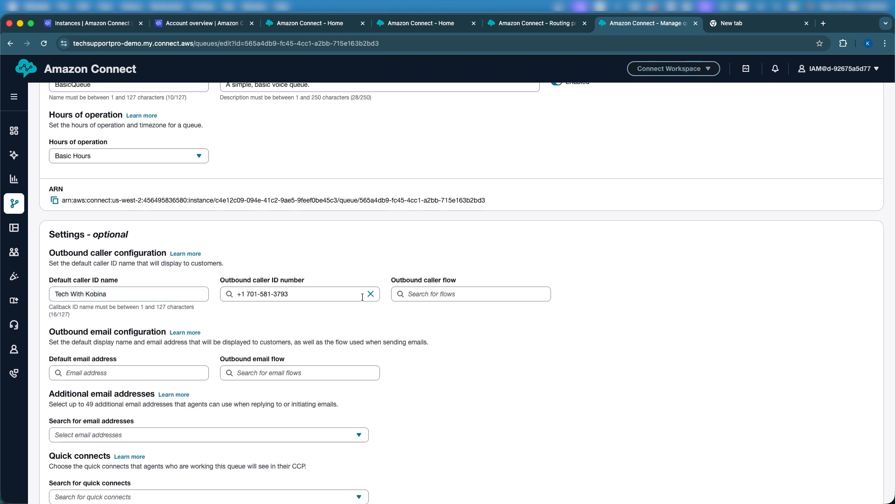
{"action": "left_click", "coordinate": [447, 296]}
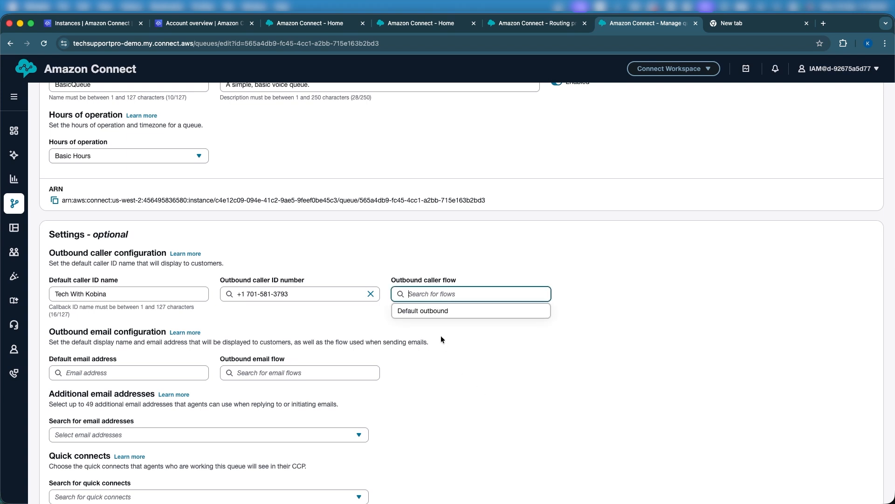
{"action": "left_click", "coordinate": [420, 310]}
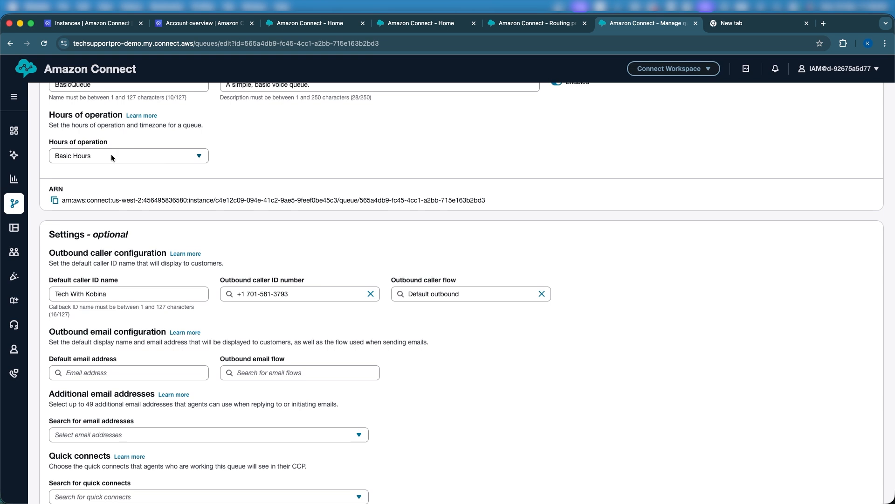
Step: Open the Flows page in a new tab and open the Default outbound flow
{"action": "mouse_move", "coordinate": [14, 203]}
{"action": "right_click", "coordinate": [64, 235]}
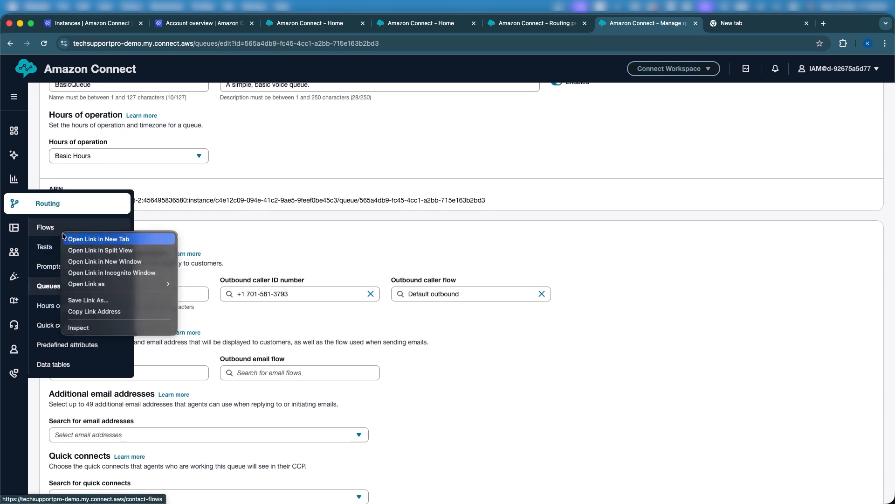
{"action": "left_click", "coordinate": [89, 240]}
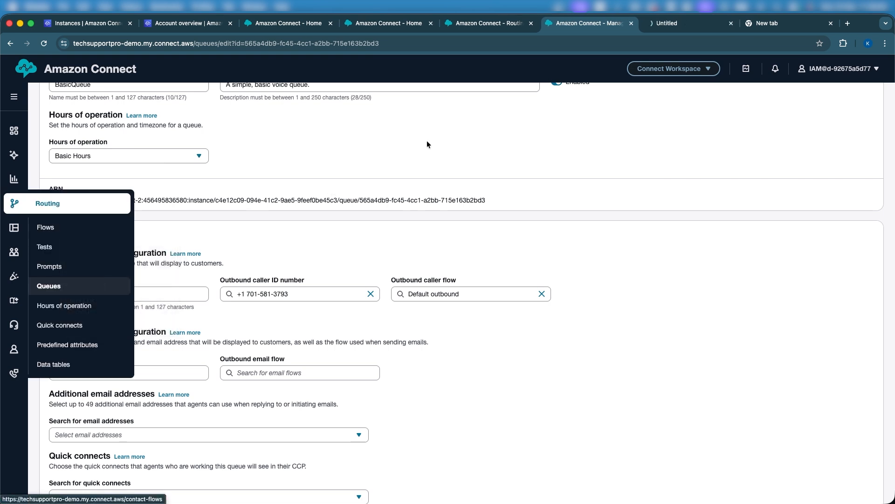
{"action": "left_click", "coordinate": [687, 24]}
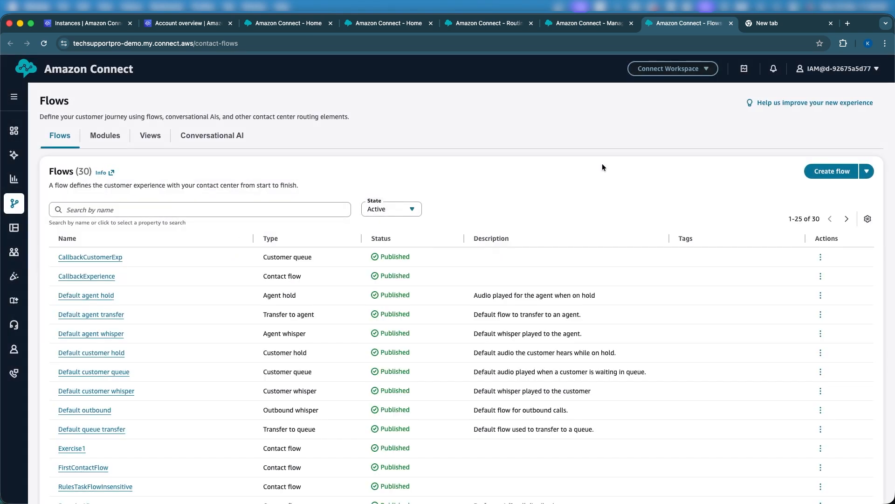
{"action": "scroll", "coordinate": [99, 419], "scroll_direction": "down", "scroll_amount": 1}
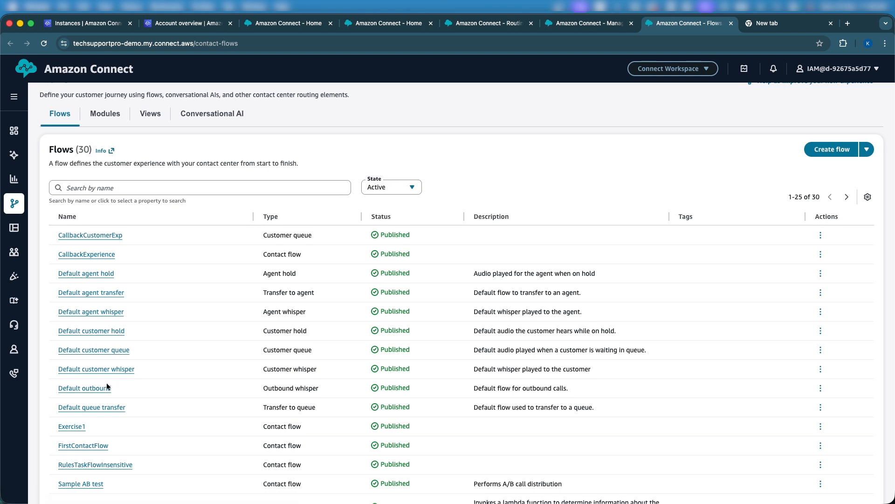
{"action": "left_click", "coordinate": [98, 390]}
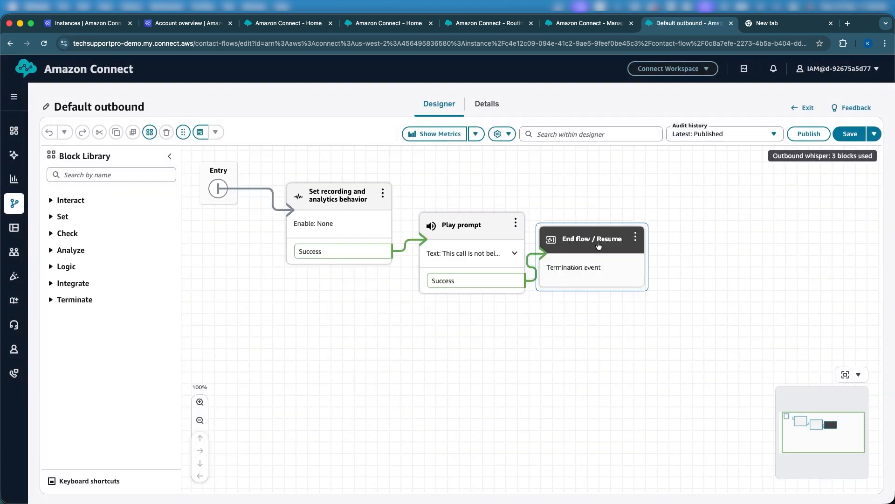
Step: Inspect the Play prompt 'This call is not being recorded.' and return to BasicQueue's edit page
{"action": "left_click_drag", "start_coordinate": [607, 242], "coordinate": [681, 215]}
{"action": "left_click", "coordinate": [475, 235]}
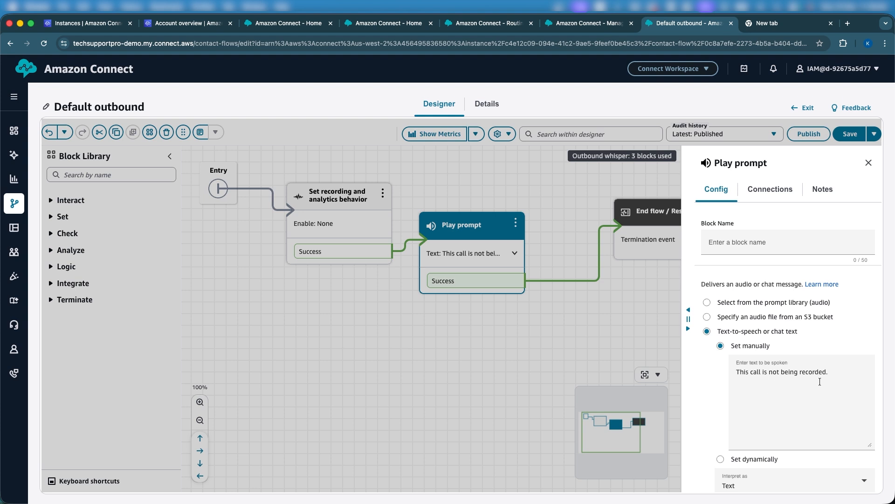
{"action": "scroll", "coordinate": [820, 382], "scroll_direction": "down", "scroll_amount": 3}
{"action": "left_click", "coordinate": [813, 482]}
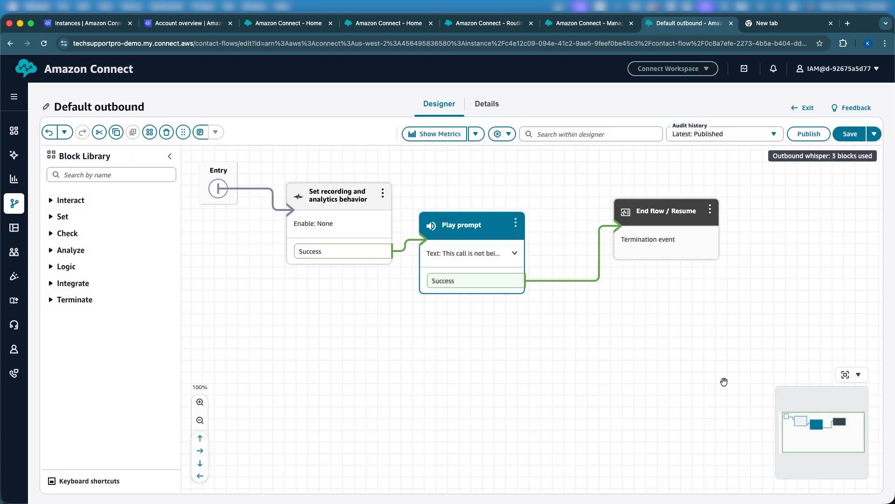
{"action": "left_click", "coordinate": [476, 241]}
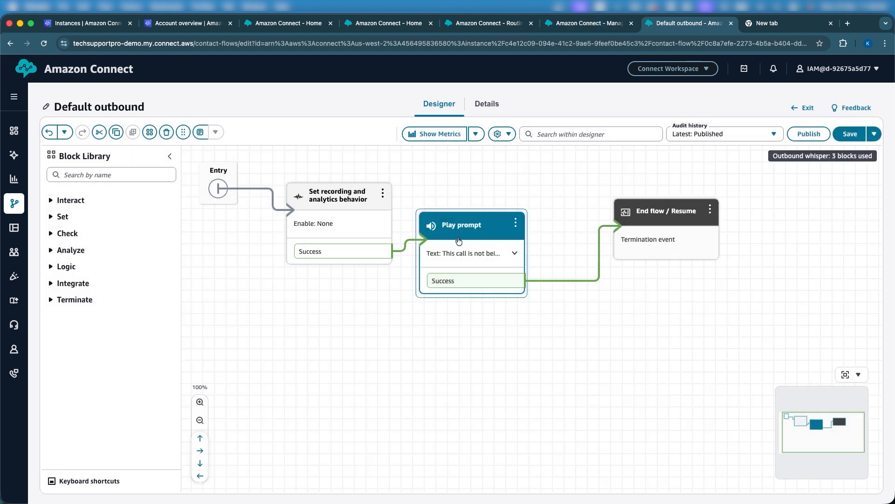
{"action": "left_click_drag", "start_coordinate": [458, 240], "coordinate": [481, 257]}
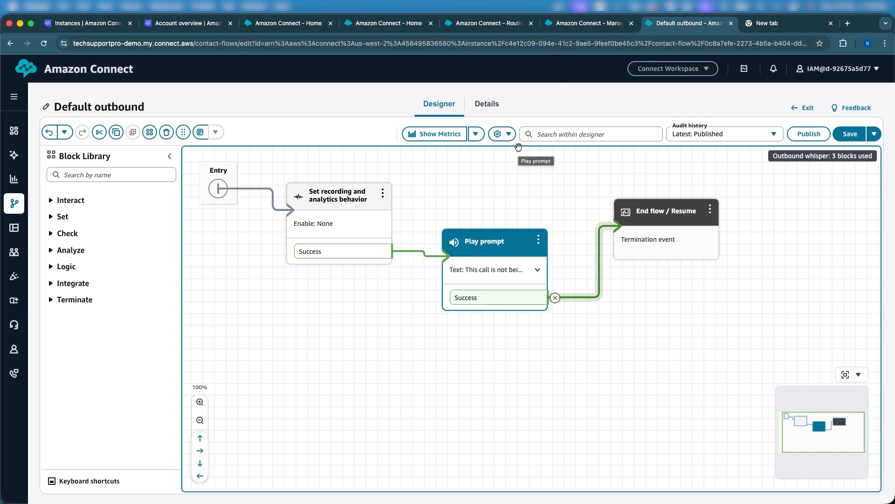
{"action": "left_click", "coordinate": [588, 23]}
Step: Save BasicQueue's outbound caller ID name, number and Default outbound flow
{"action": "scroll", "coordinate": [502, 372], "scroll_direction": "down", "scroll_amount": 7}
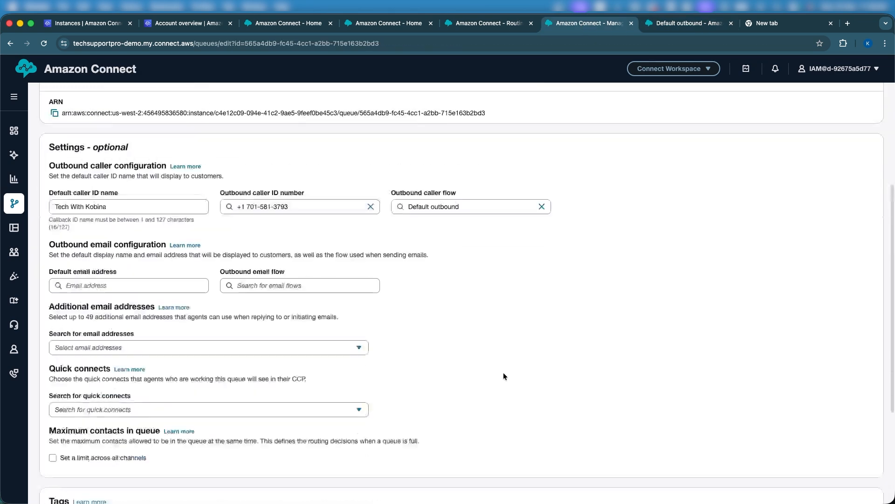
{"action": "scroll", "coordinate": [503, 372], "scroll_direction": "up", "scroll_amount": 10}
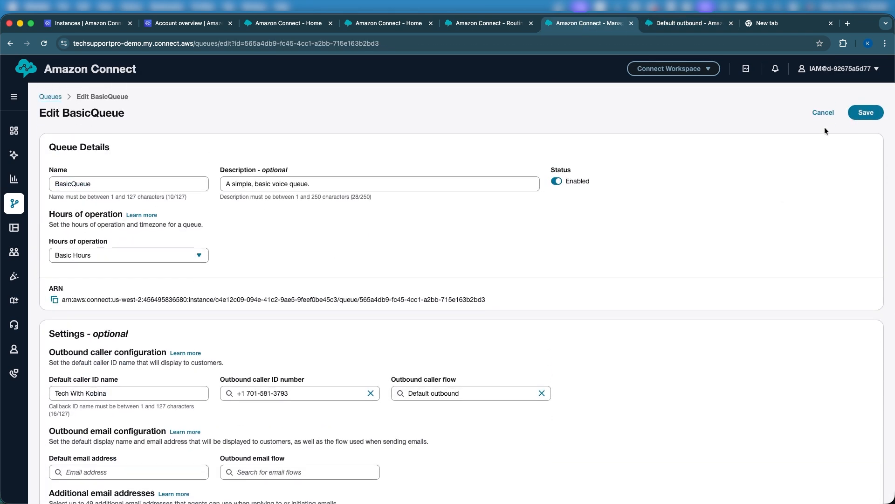
{"action": "left_click", "coordinate": [863, 113]}
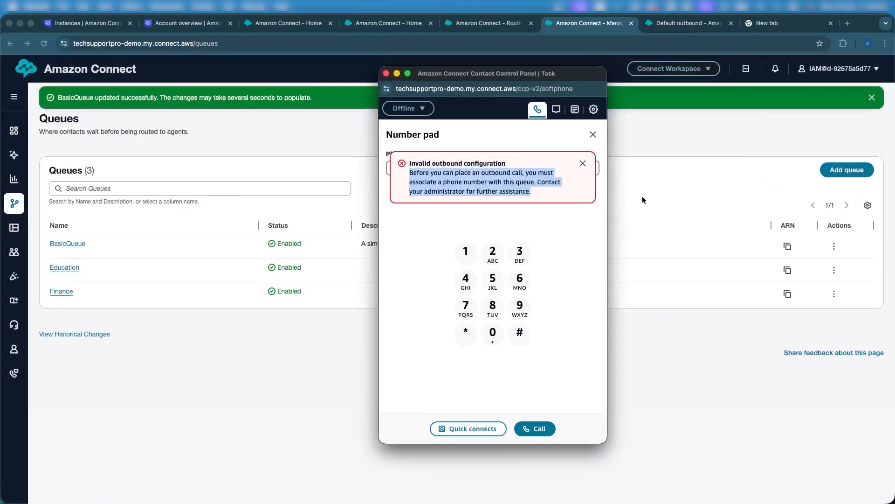
Step: Dismiss the configuration error, enter the destination number and place the outbound call
{"action": "left_click", "coordinate": [583, 164]}
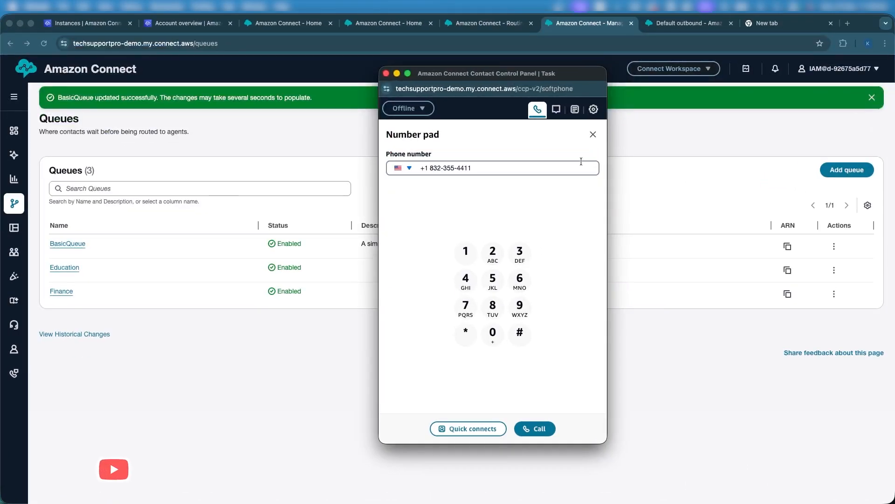
{"action": "left_click", "coordinate": [454, 168]}
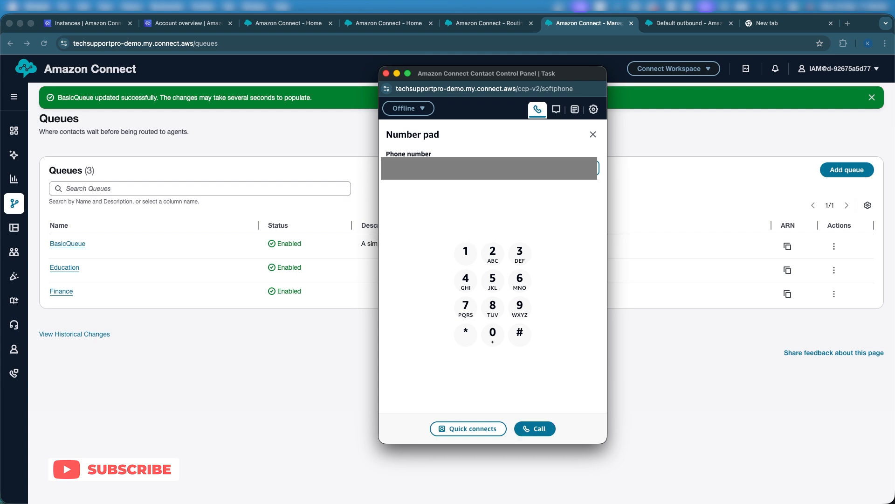
{"action": "type", "text": "1212"}
{"action": "left_click", "coordinate": [533, 429]}
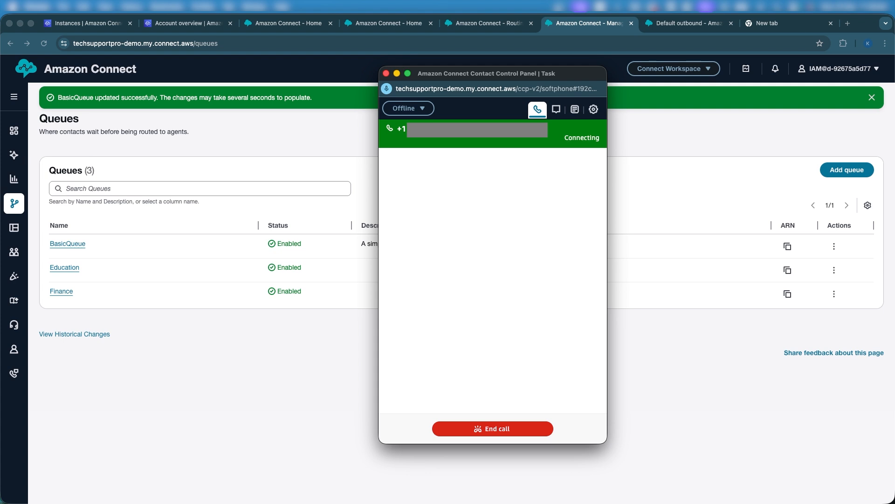
Step: Raise the volume on the connected call, then end it and close the contact
{"action": "key", "text": "XF86AudioRaiseVolume"}
{"action": "key", "text": "XF86AudioRaiseVolume"}
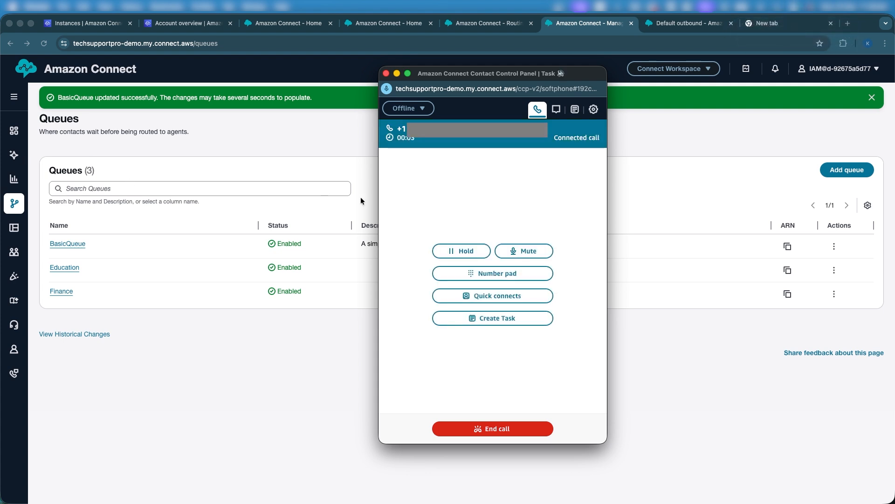
{"action": "left_click", "coordinate": [496, 432]}
{"action": "left_click", "coordinate": [514, 430]}
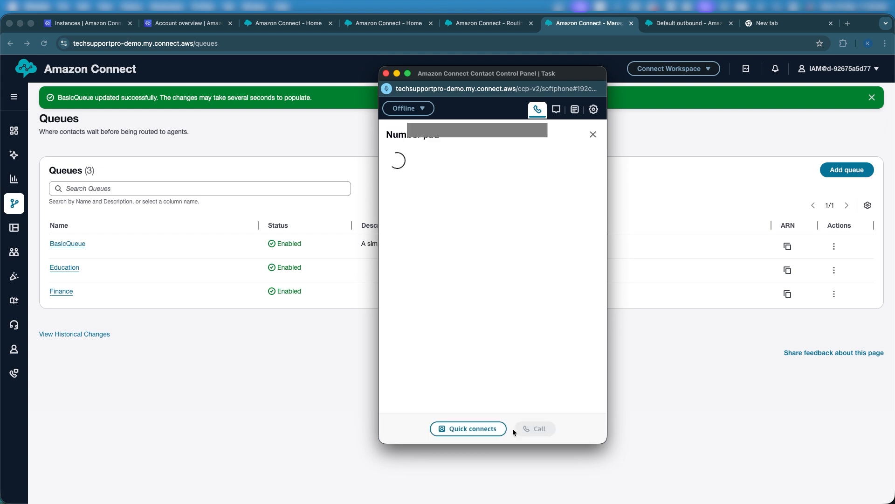